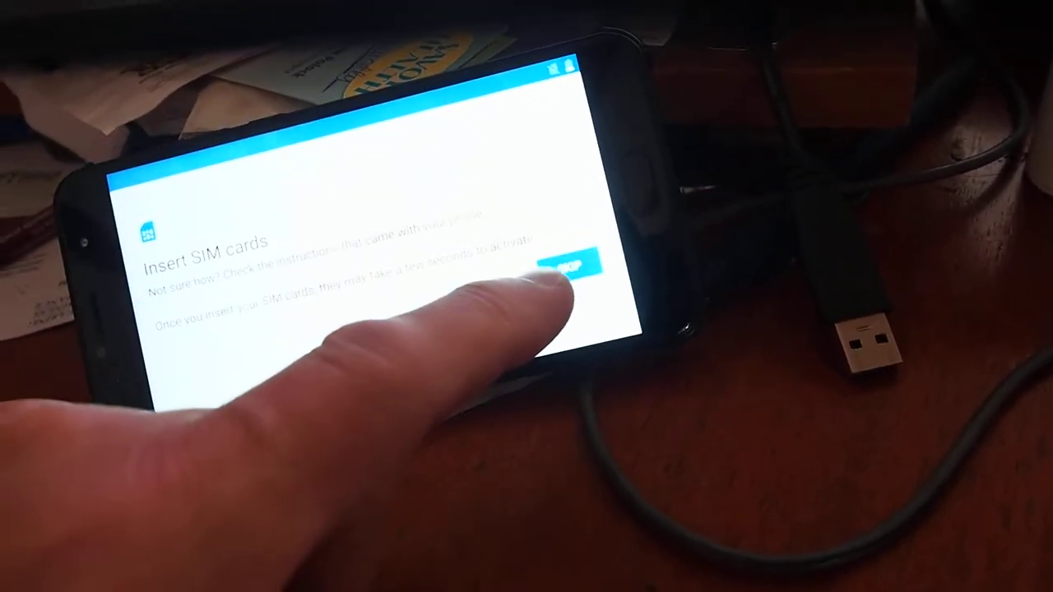
Step: Skip the Insert SIM cards step
{"action": "left_click", "coordinate": [540, 255]}
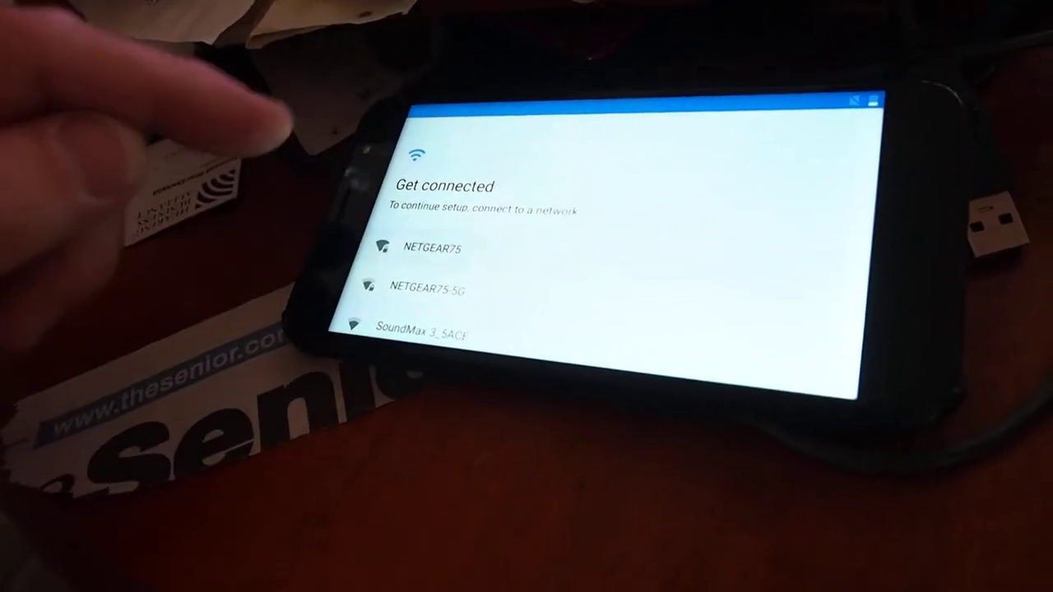
Step: Select NETGEAR75 in the Get connected Wi-Fi list
{"action": "left_click", "coordinate": [435, 234]}
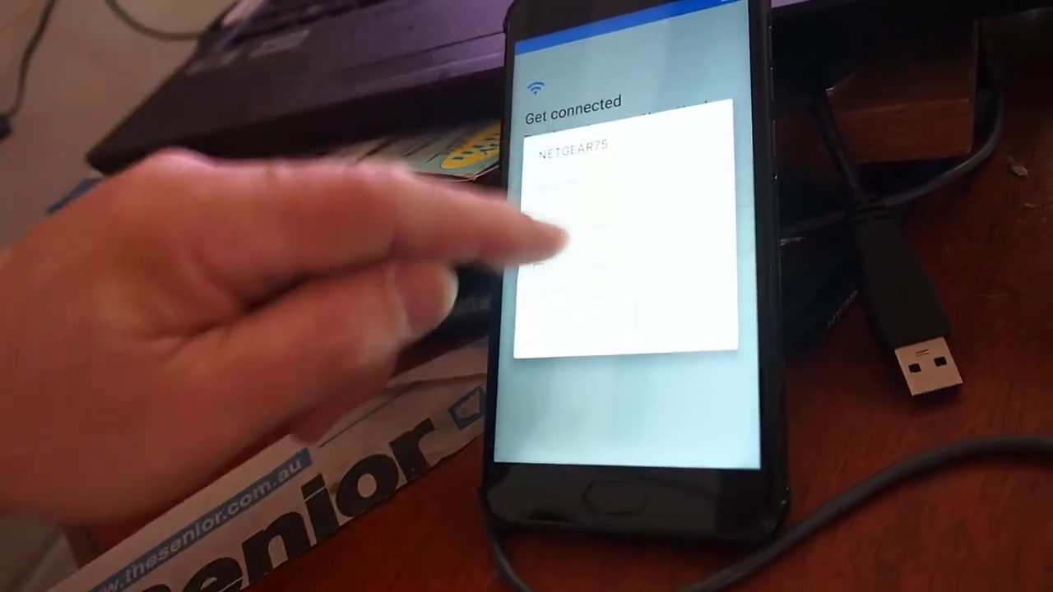
Step: Reveal NETGEAR75's advanced options, then cancel the dialog without connecting
{"action": "left_click", "coordinate": [658, 317]}
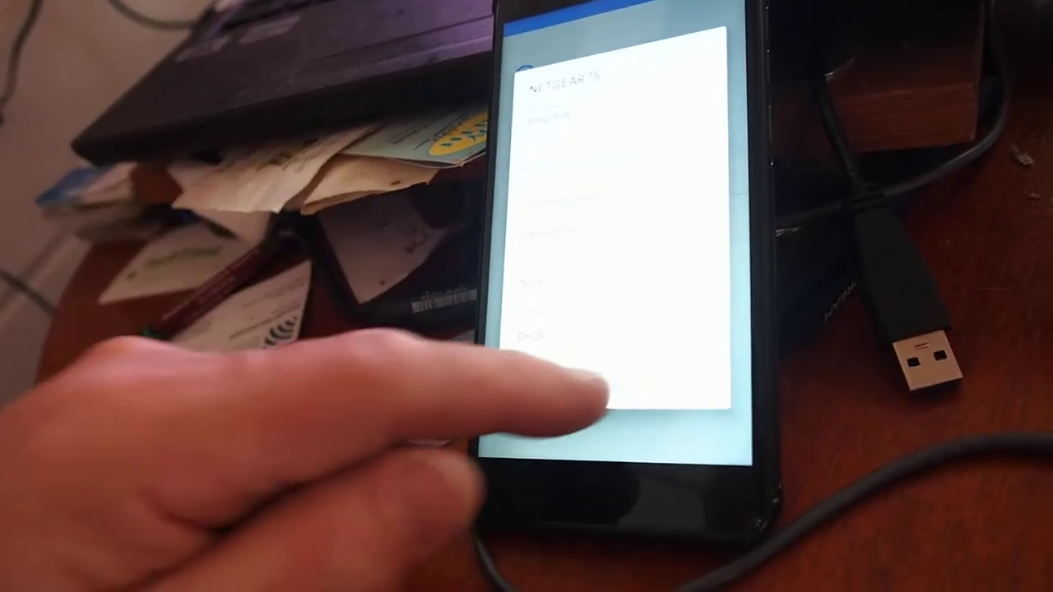
{"action": "left_click", "coordinate": [626, 399]}
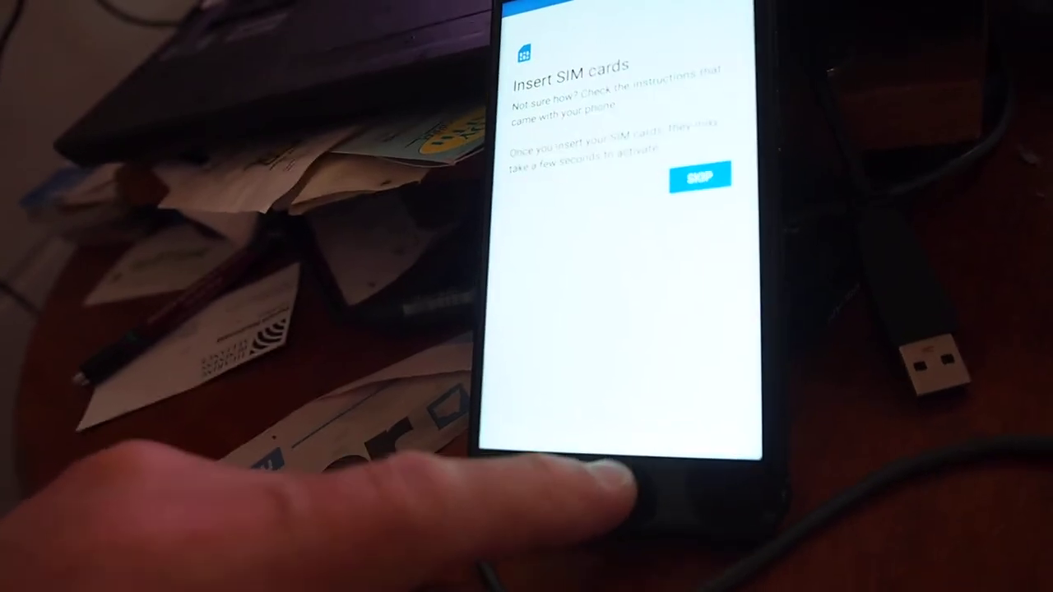
Step: Step back three times through the Insert SIM cards and Welcome screens
{"action": "left_click", "coordinate": [604, 479]}
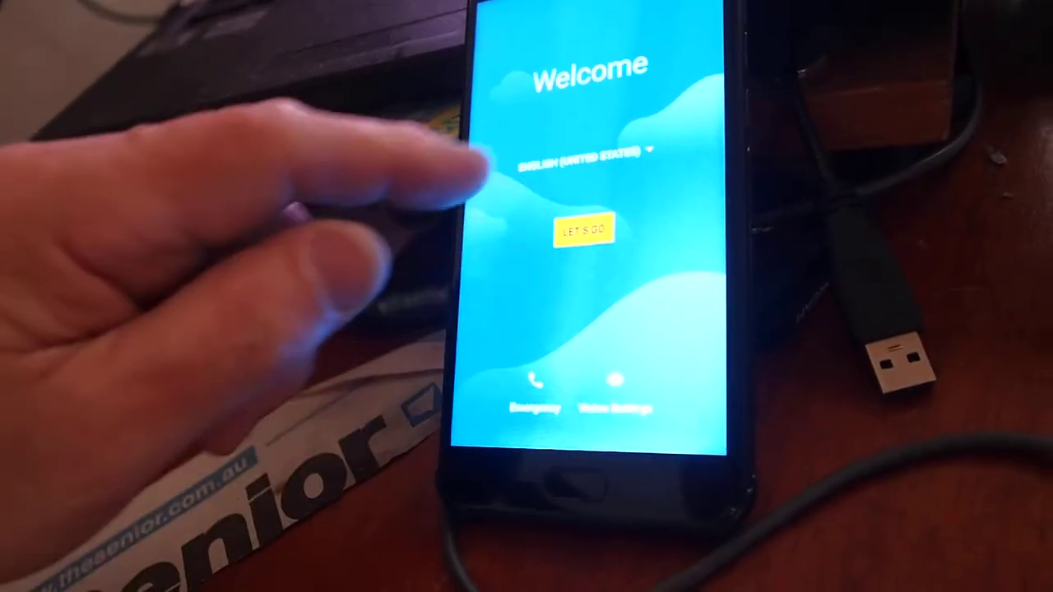
{"action": "left_click", "coordinate": [584, 230]}
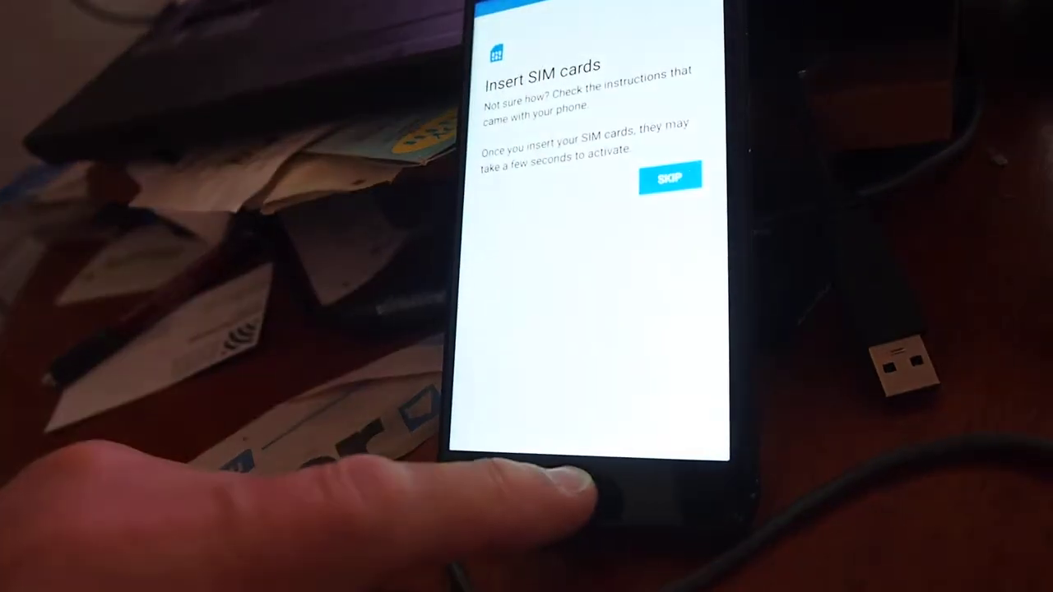
{"action": "left_click", "coordinate": [568, 481]}
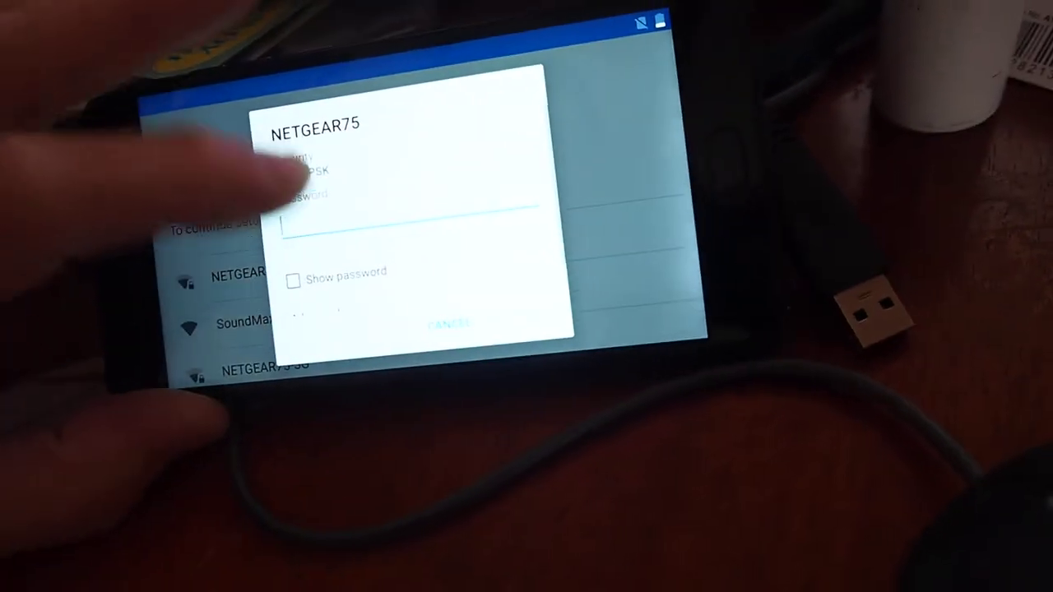
Step: Cancel the reopened NETGEAR75 password dialog
{"action": "left_click", "coordinate": [445, 323]}
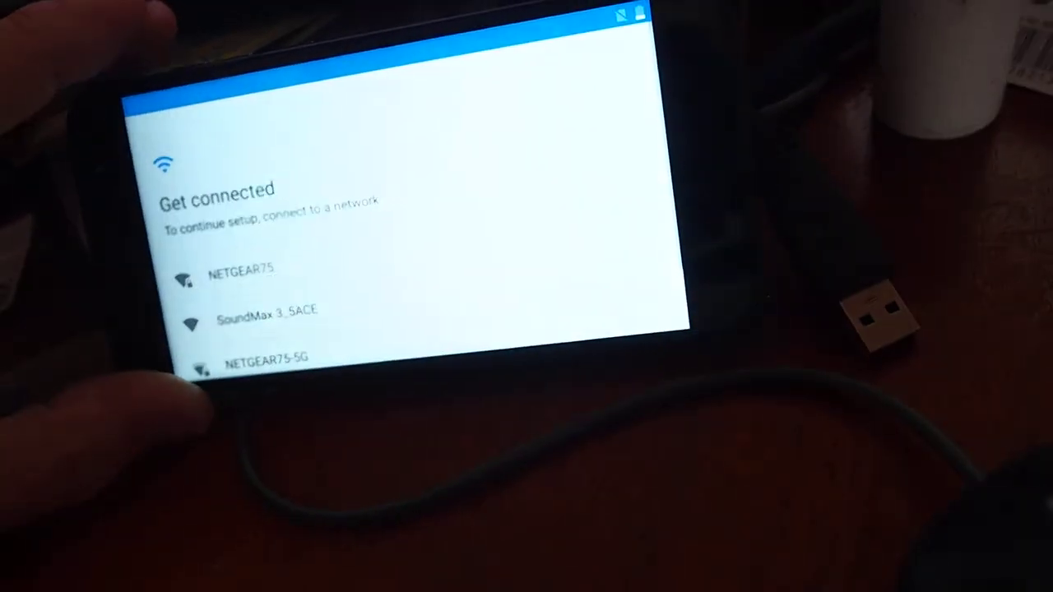